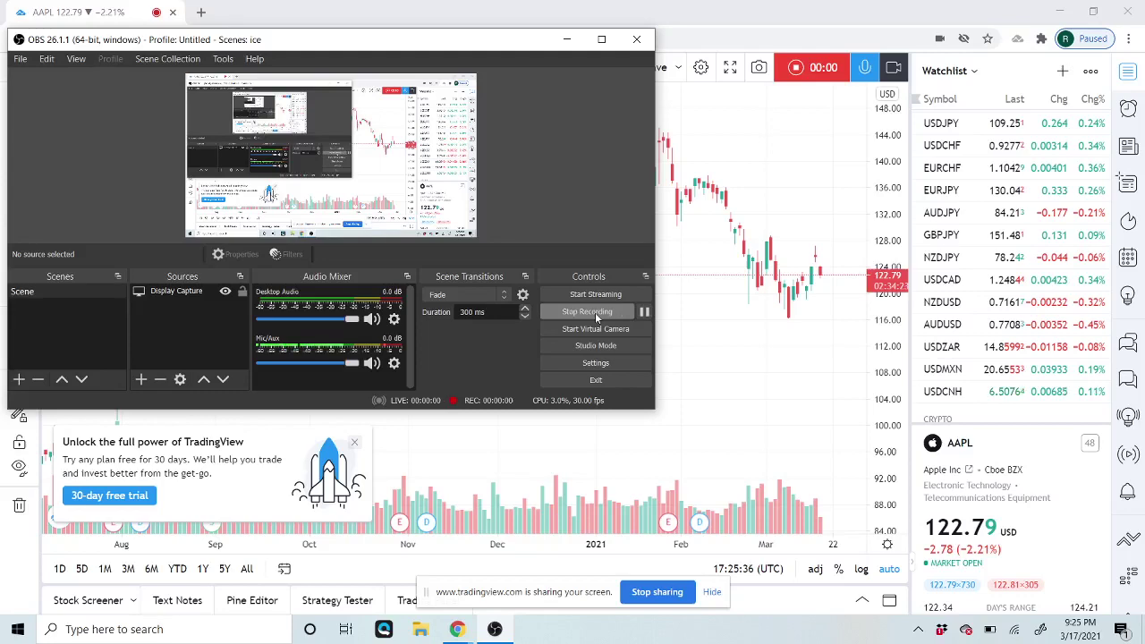
# - Minimize the OBS window so the TradingView AAPL daily chart is visible
pyautogui.click(566, 40)
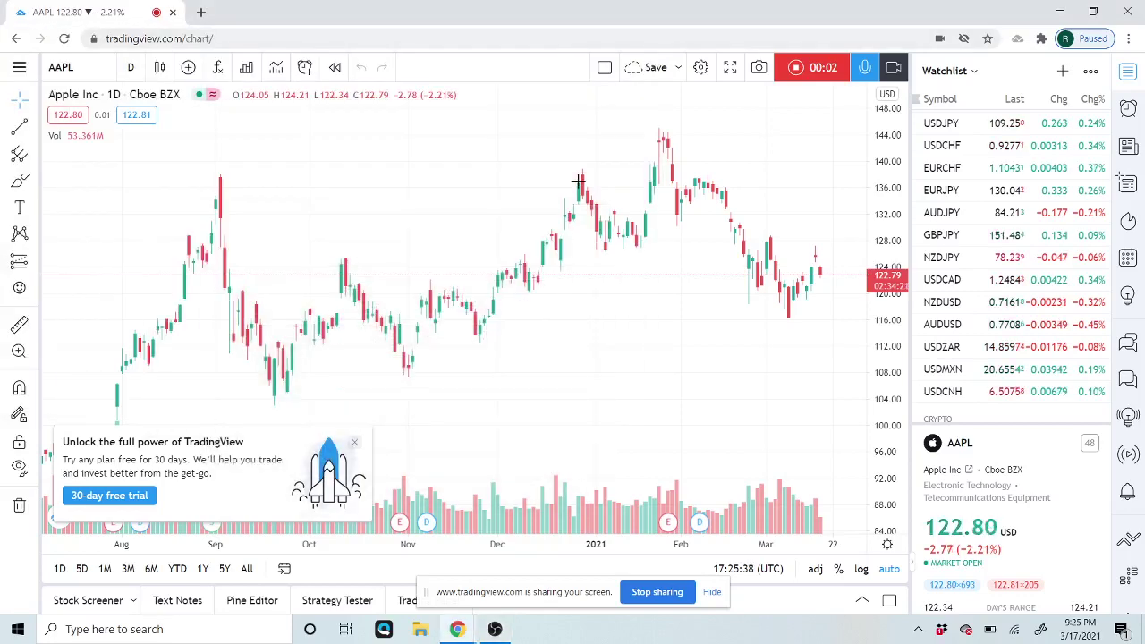
# - Close the 'Unlock the full power' trial popup and hide the screen-sharing bar
pyautogui.click(354, 442)
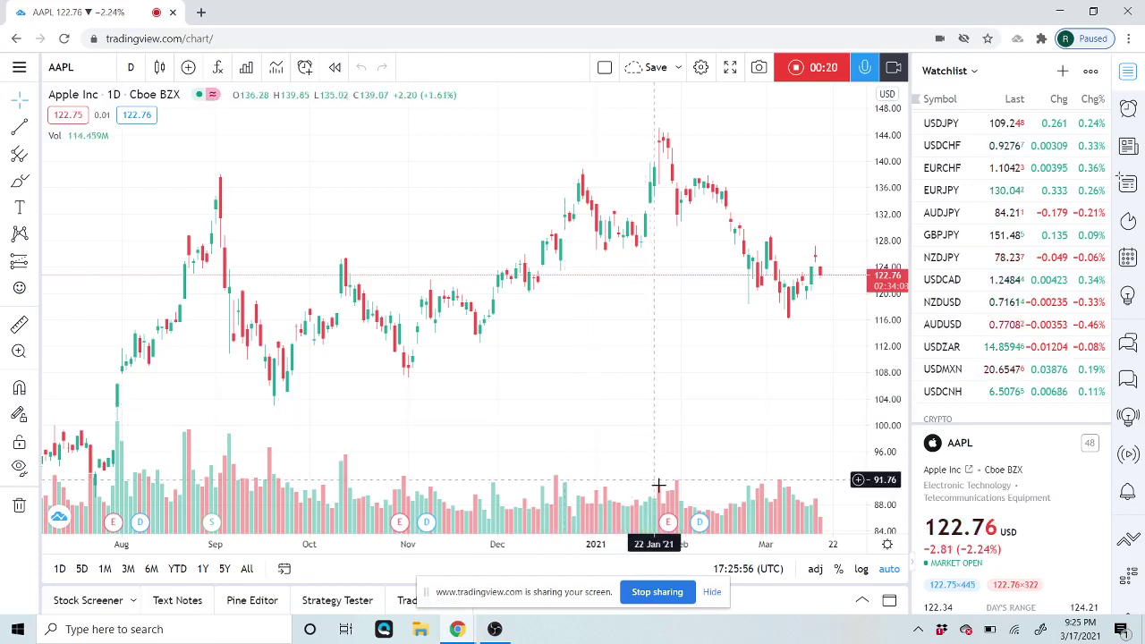
pyautogui.click(712, 592)
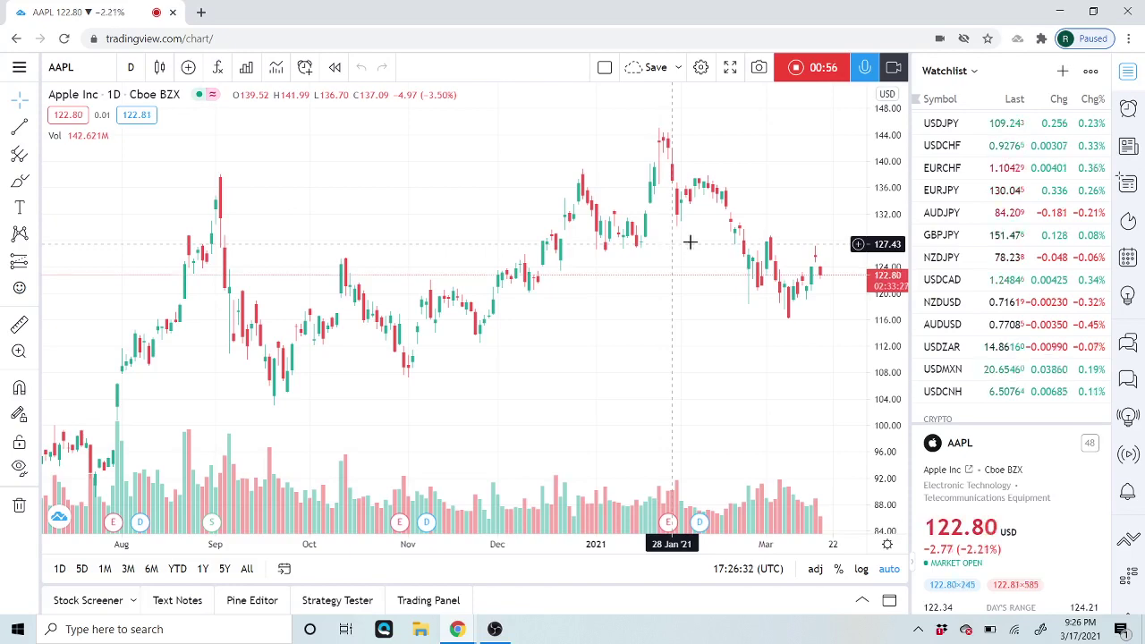
pyautogui.scroll(1, 987, 290)
pyautogui.scroll(4, 987, 291)
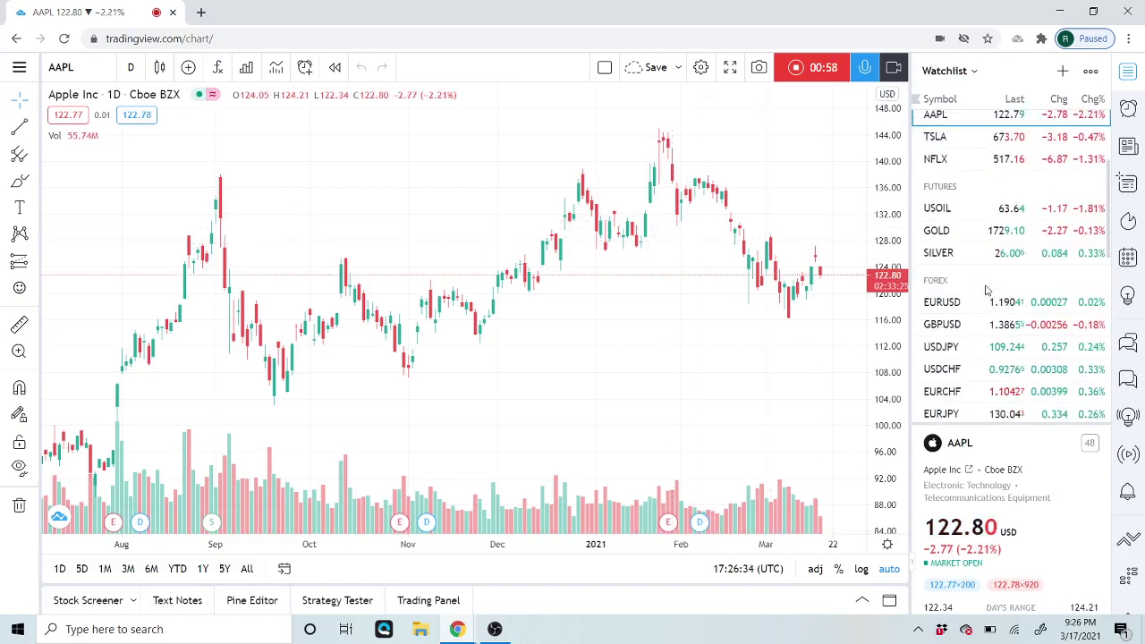
pyautogui.scroll(-5, 987, 290)
pyautogui.scroll(5, 988, 291)
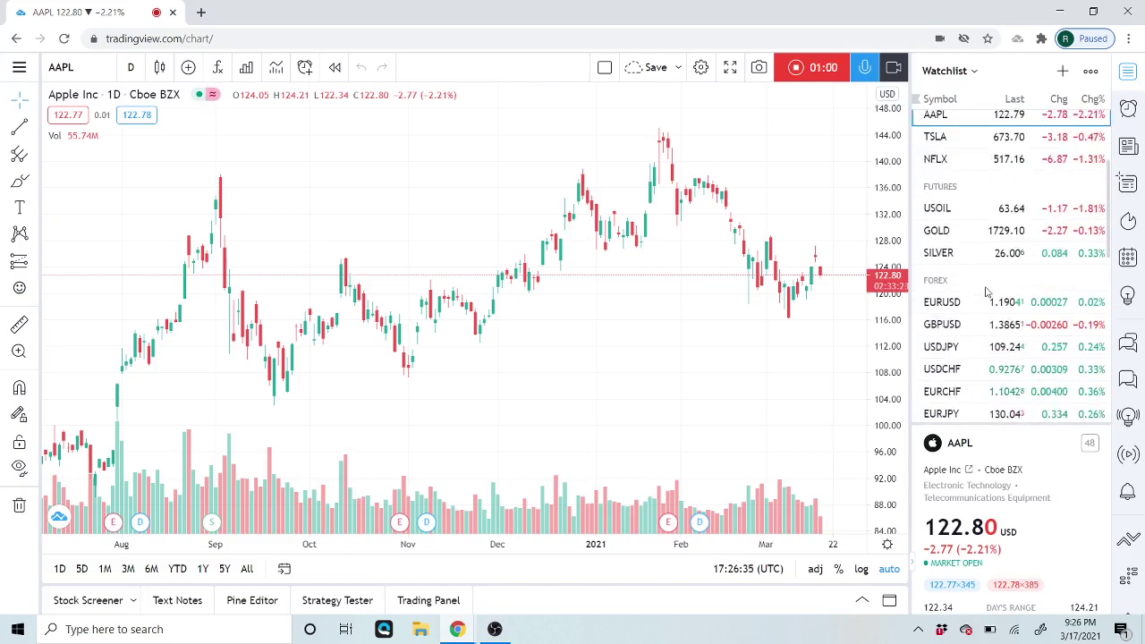
pyautogui.scroll(-5, 988, 293)
pyautogui.scroll(6, 987, 313)
pyautogui.scroll(-5, 988, 311)
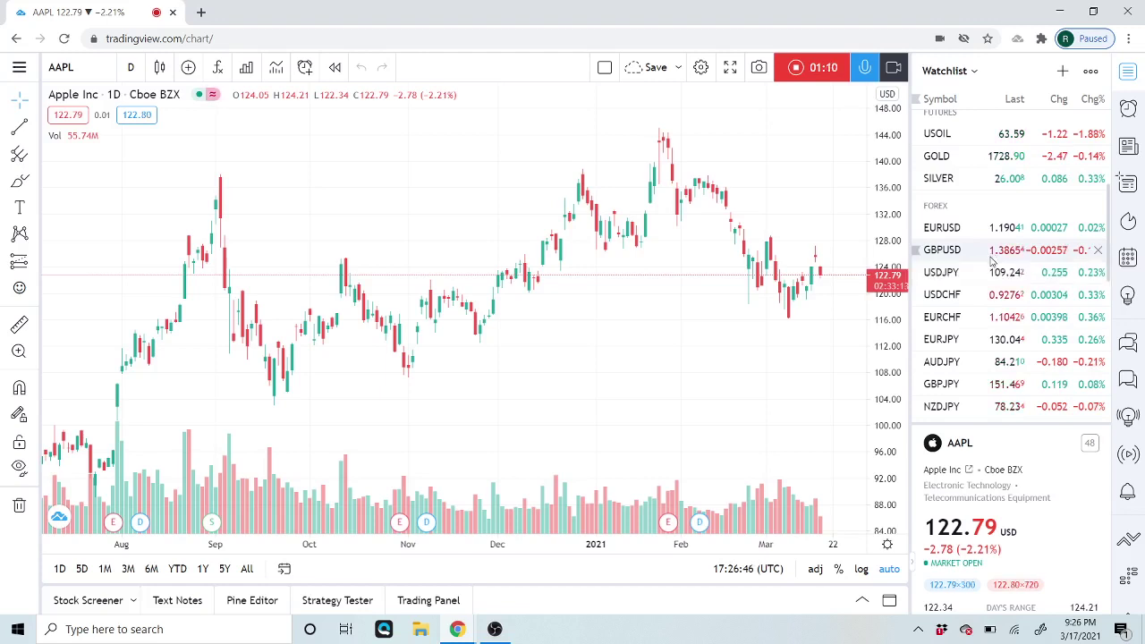
pyautogui.scroll(-2, 990, 258)
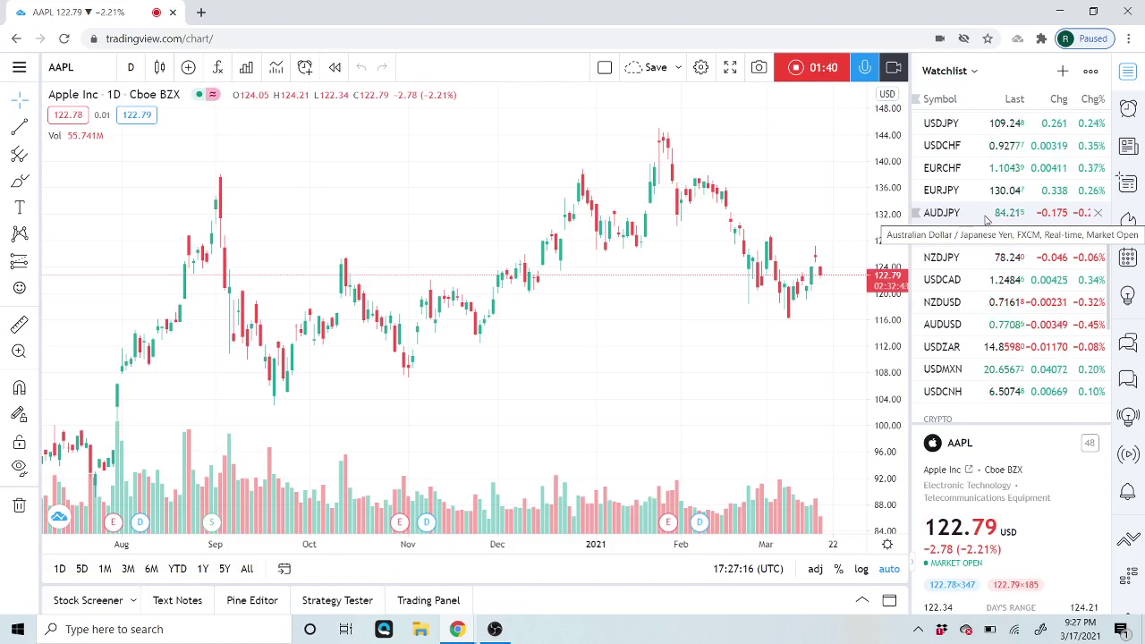
pyautogui.scroll(-1, 987, 219)
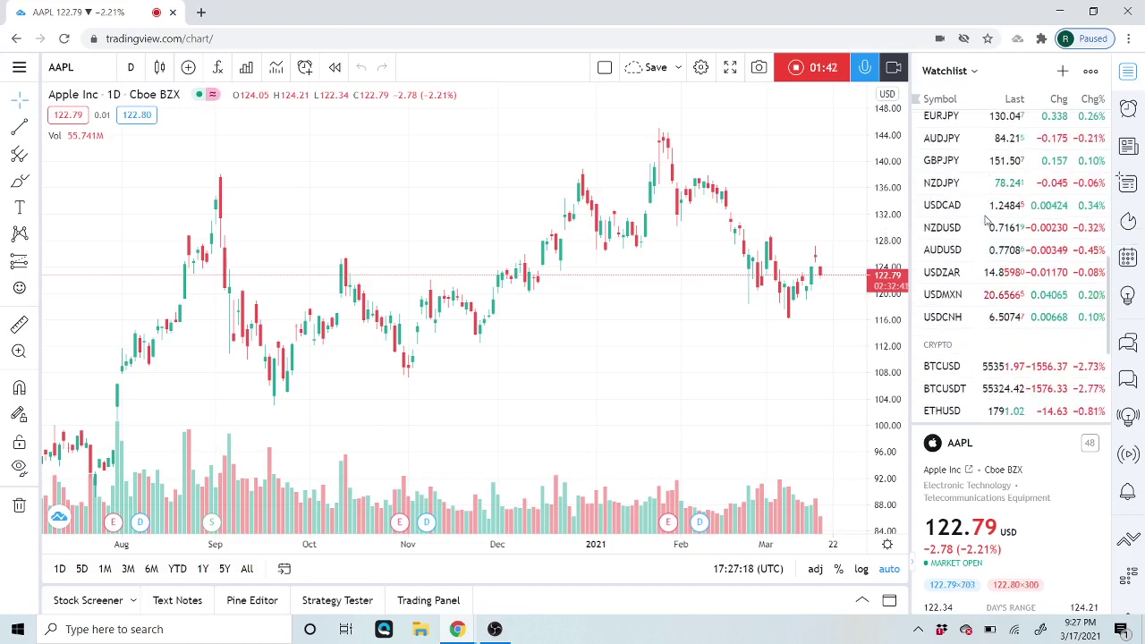
pyautogui.scroll(-1, 987, 210)
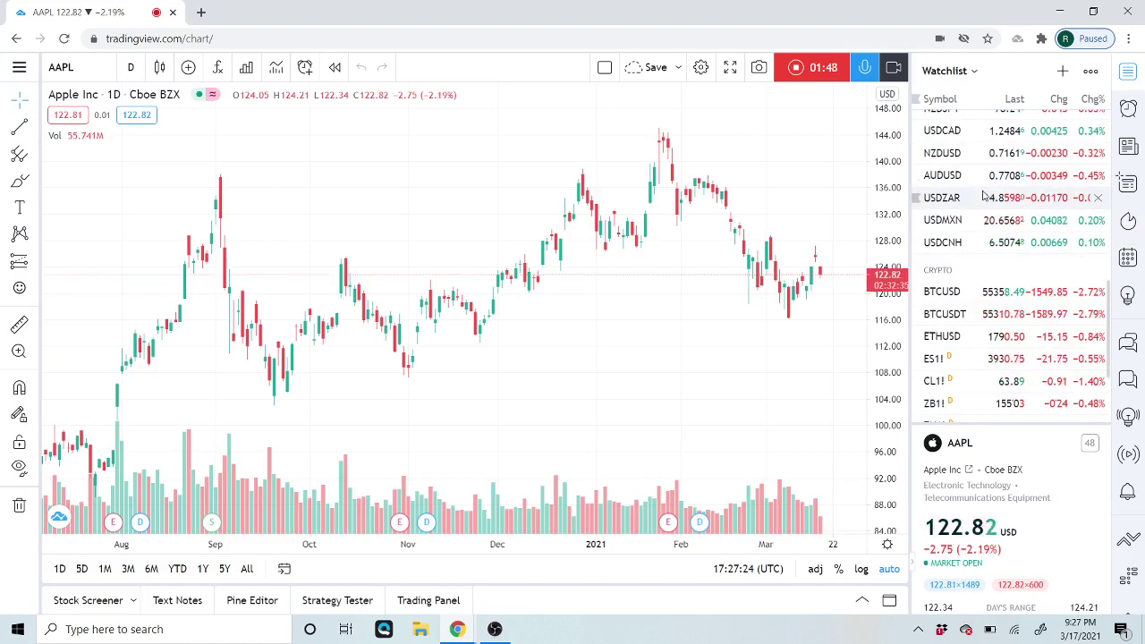
pyautogui.scroll(-2, 984, 206)
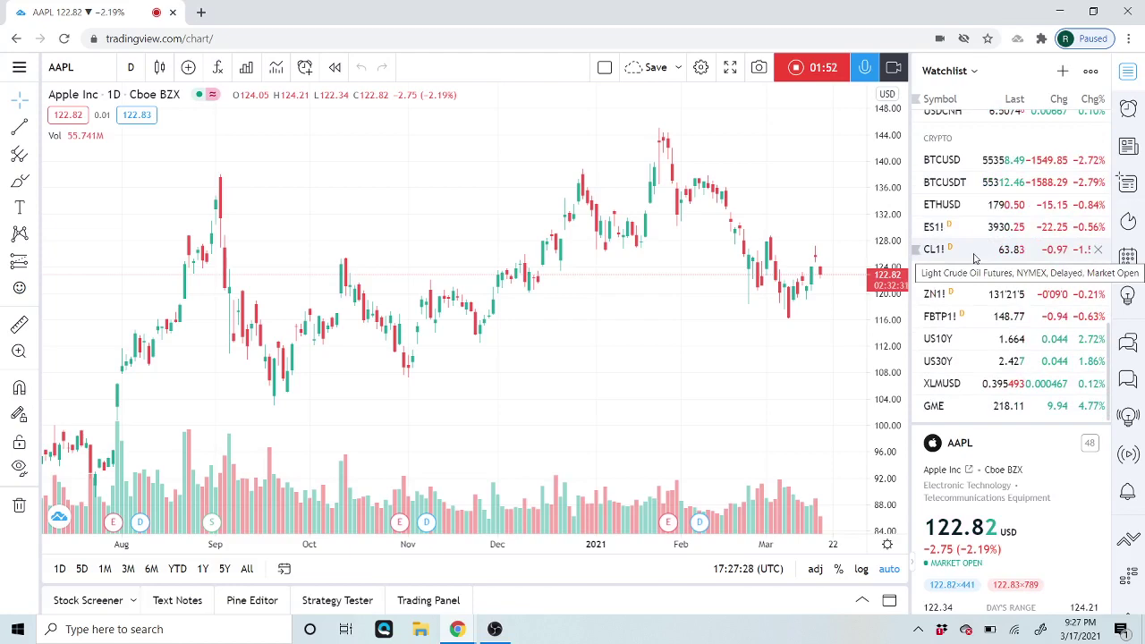
# - Chart the US10Y 10-year Treasury yield from the watchlist
pyautogui.click(953, 340)
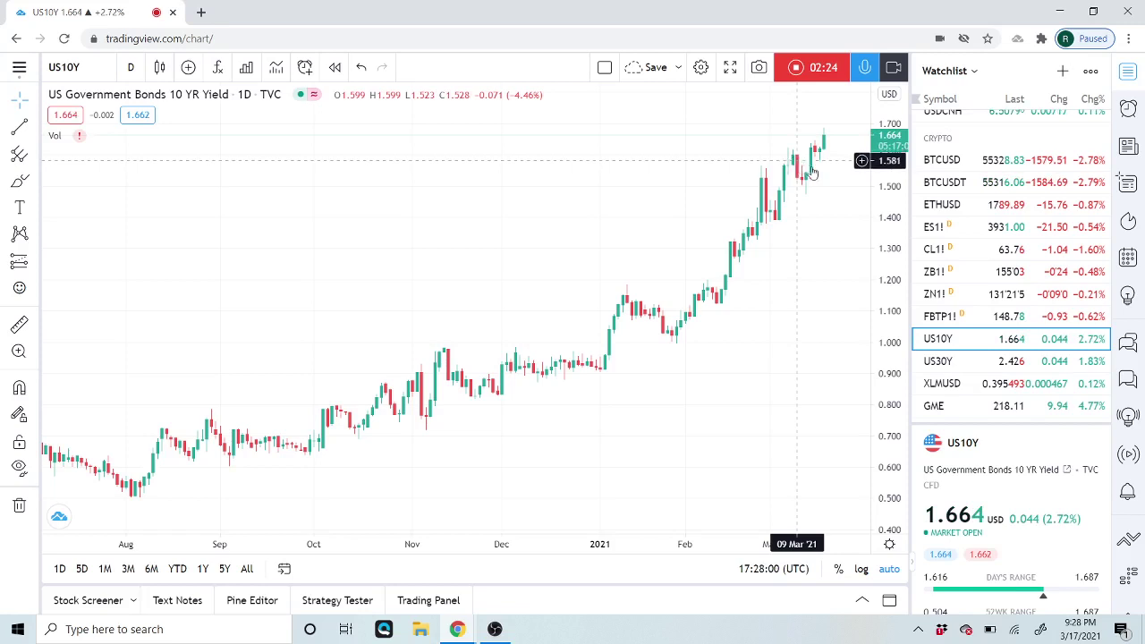
# - Scroll the watchlist to the FOREX section and chart EURUSD
pyautogui.scroll(3, 1005, 262)
pyautogui.scroll(2, 1006, 261)
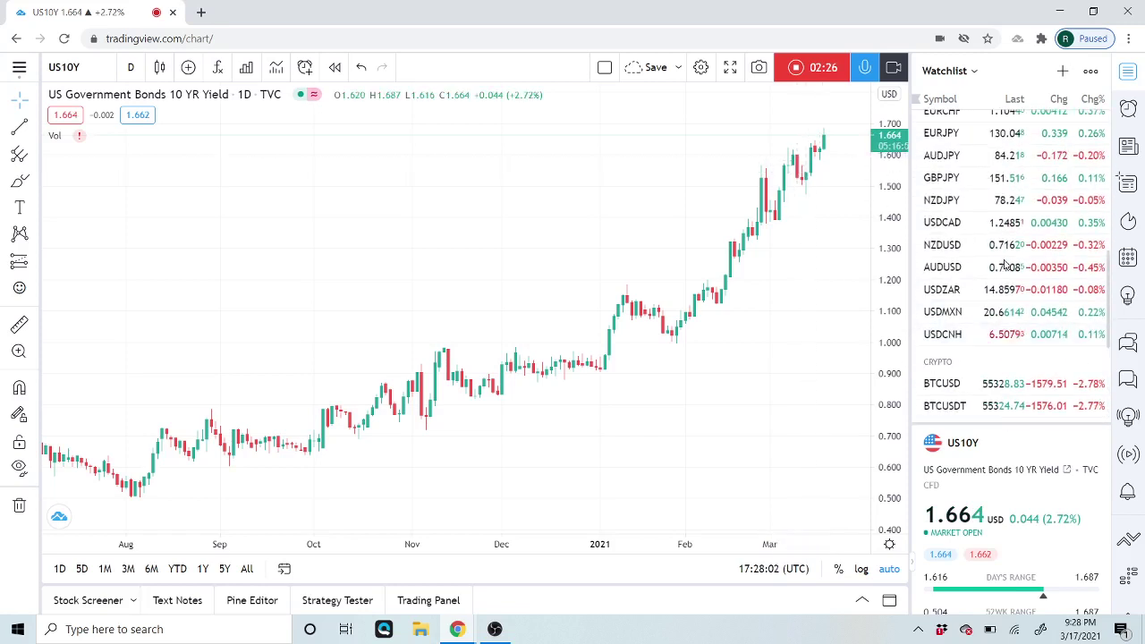
pyautogui.scroll(2, 1005, 262)
pyautogui.scroll(2, 1005, 262)
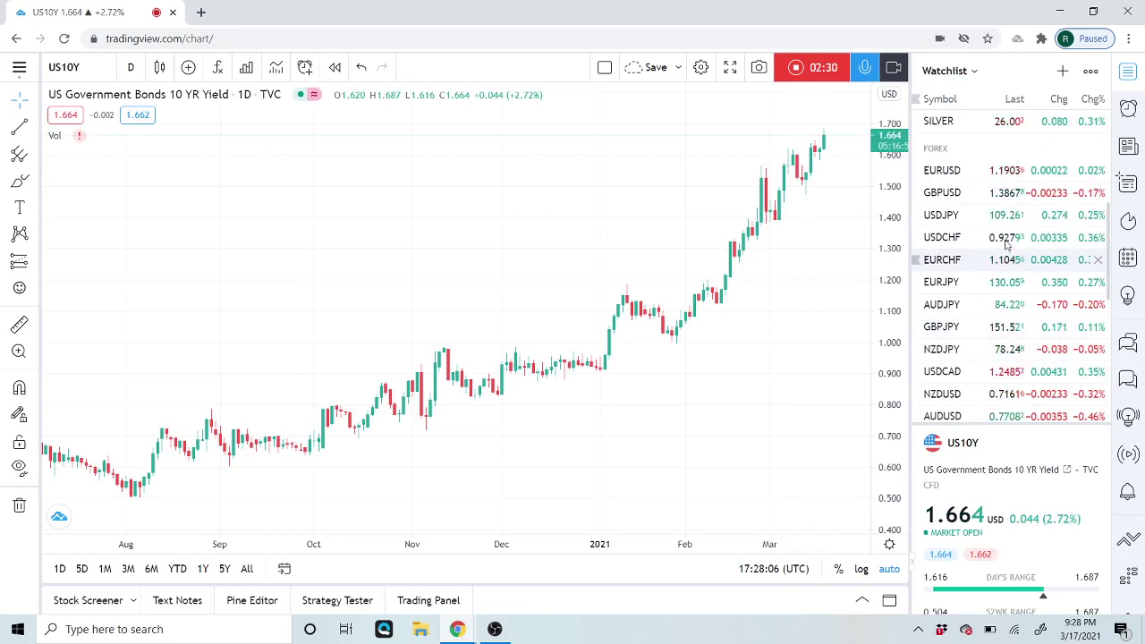
pyautogui.scroll(-1, 1003, 275)
pyautogui.scroll(-1, 1003, 275)
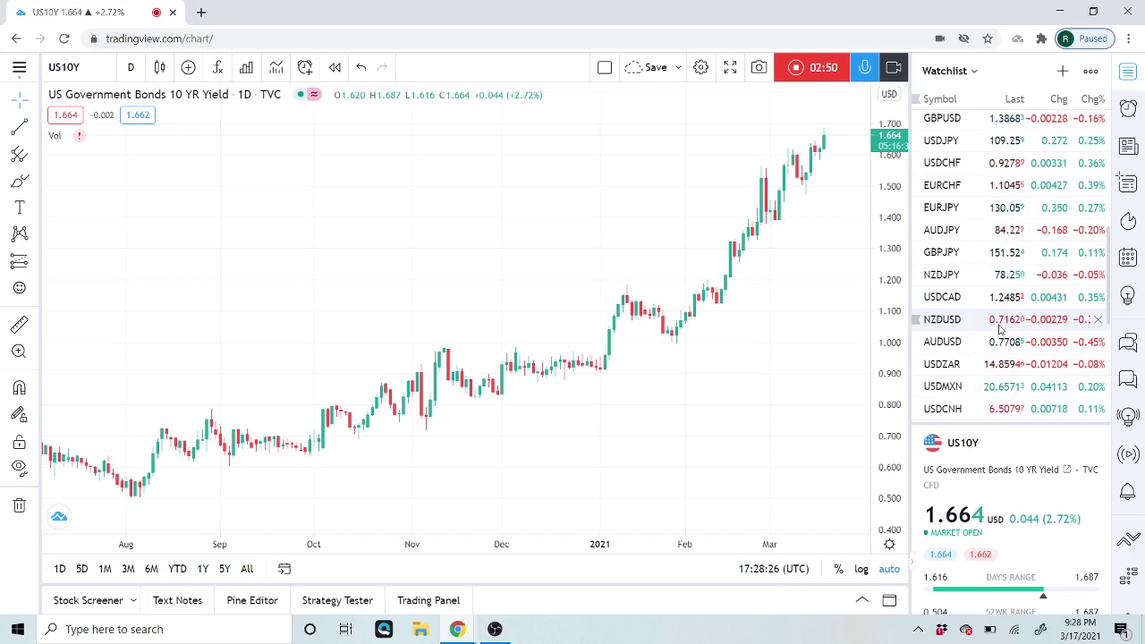
pyautogui.scroll(-1, 999, 330)
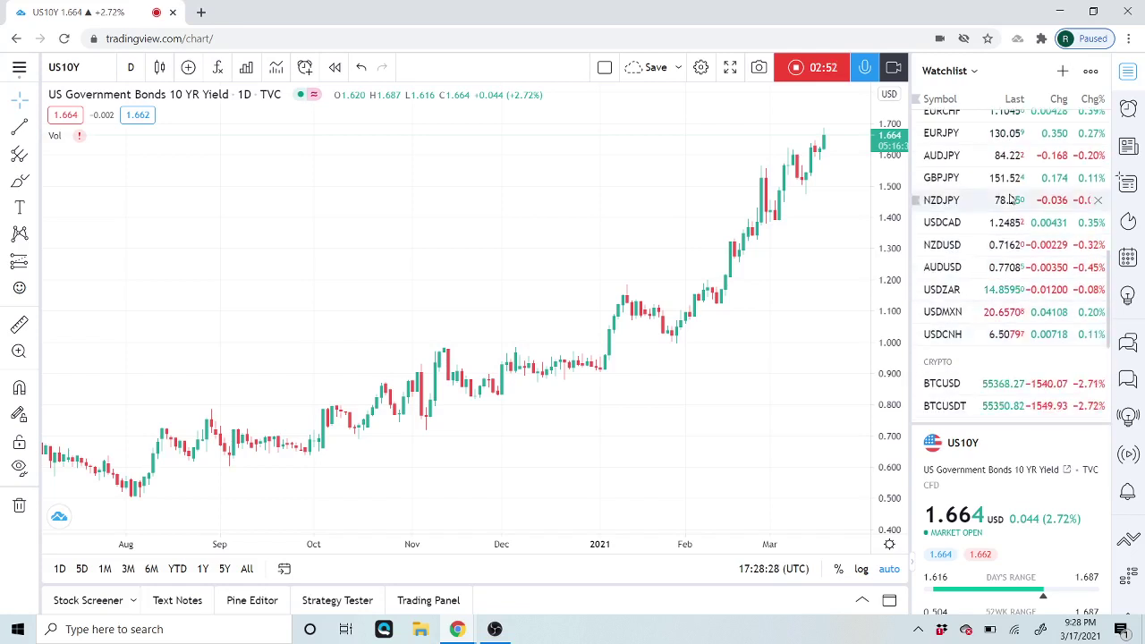
pyautogui.scroll(2, 1017, 261)
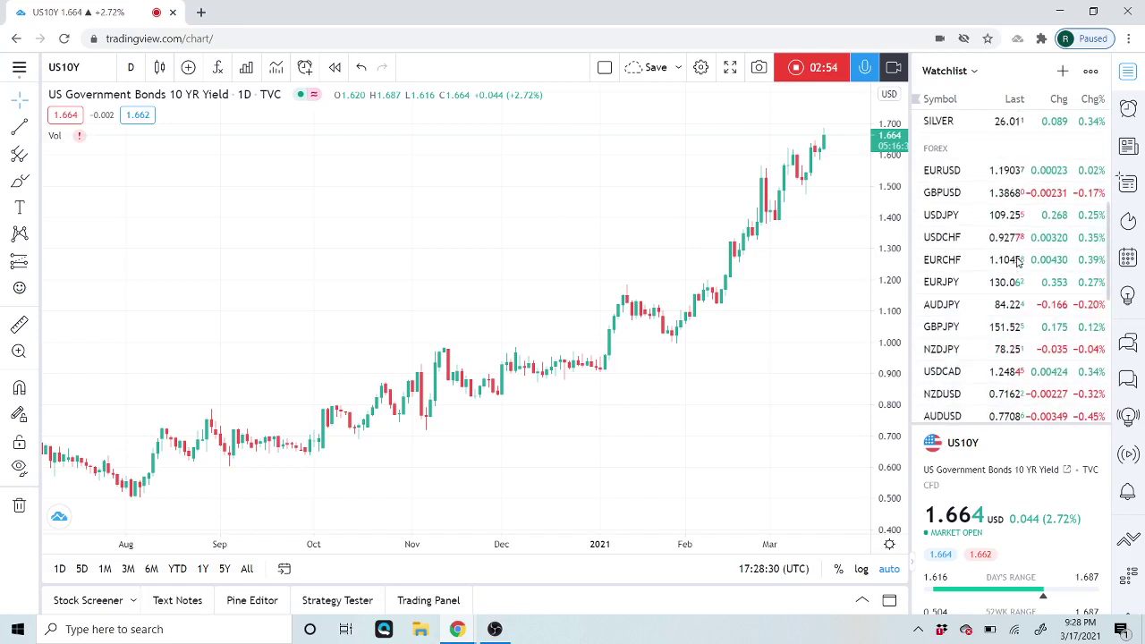
pyautogui.scroll(2, 1017, 261)
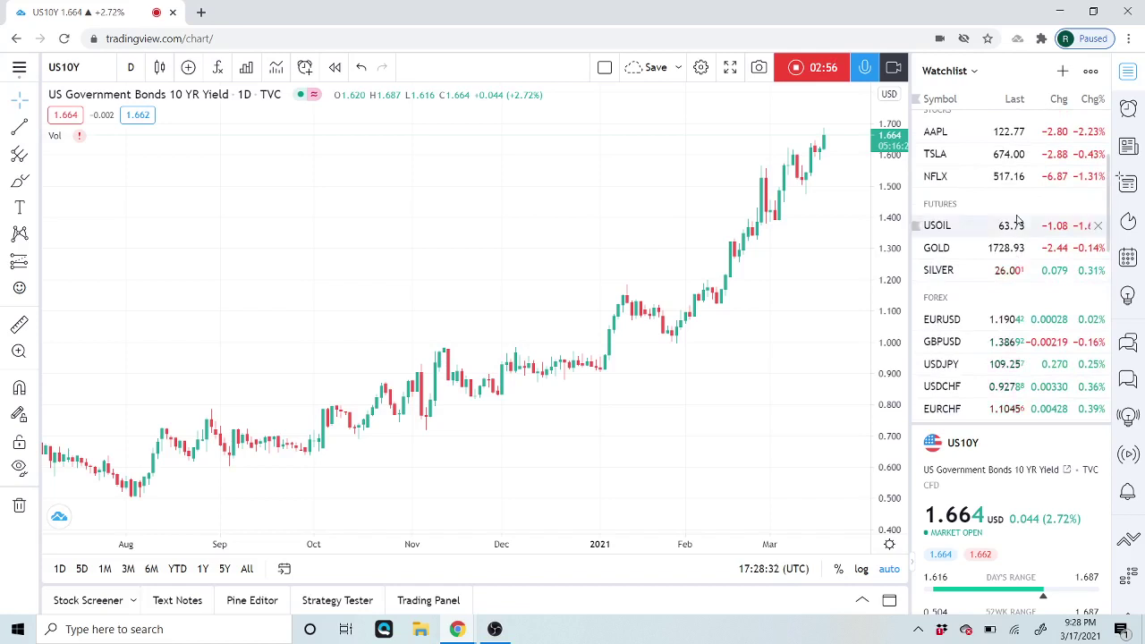
pyautogui.scroll(-2, 1017, 221)
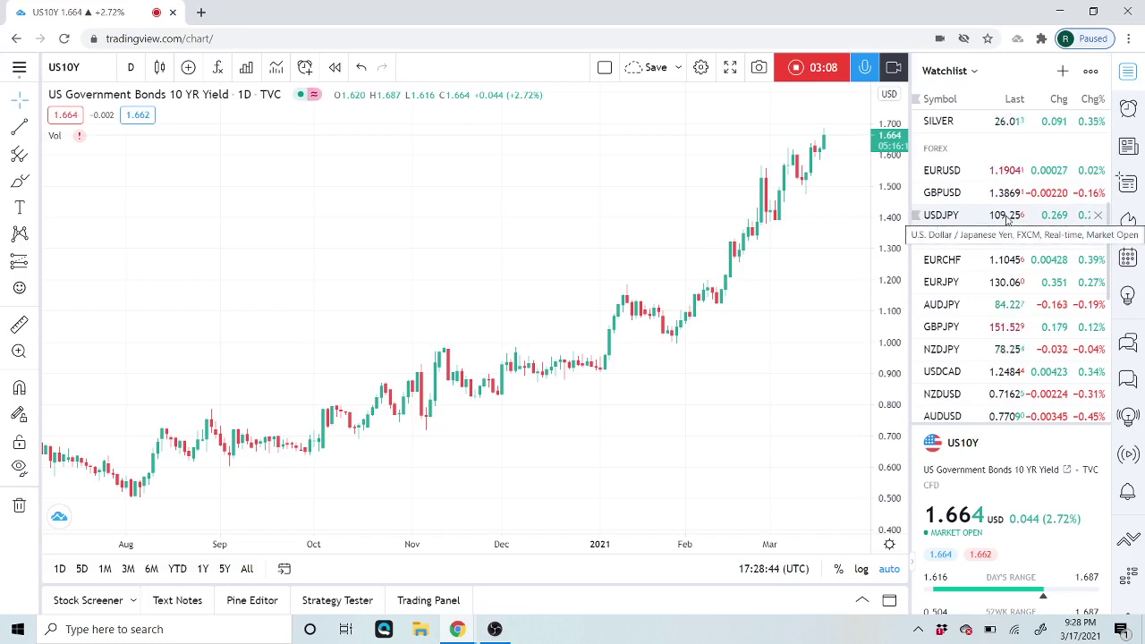
pyautogui.click(958, 172)
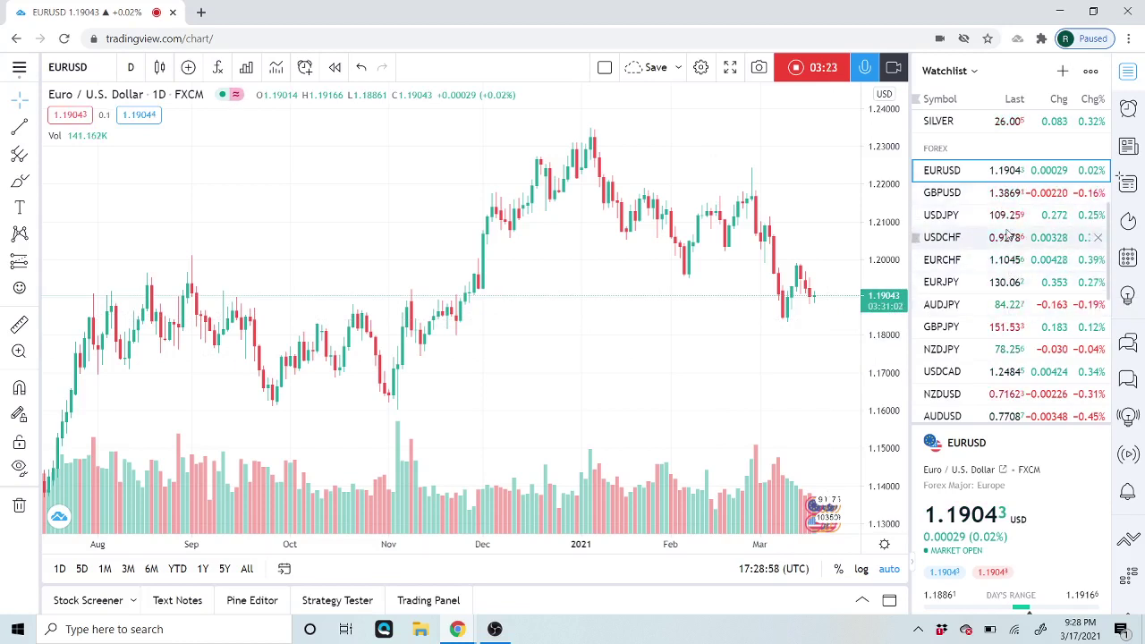
pyautogui.scroll(-1, 1008, 234)
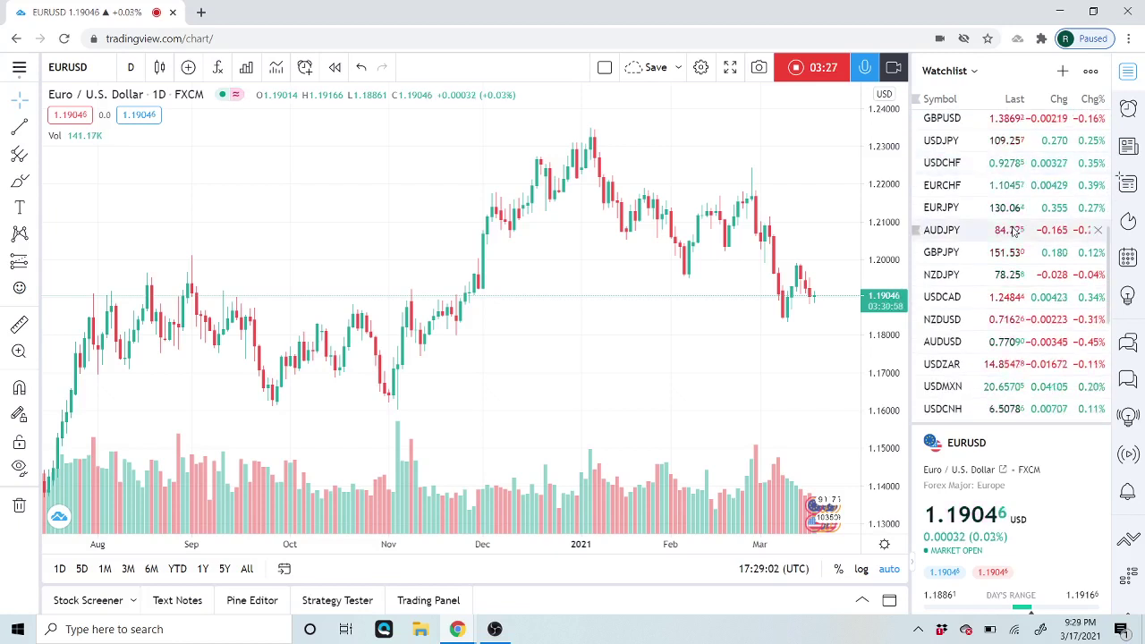
pyautogui.scroll(2, 1011, 230)
pyautogui.scroll(-3, 1024, 244)
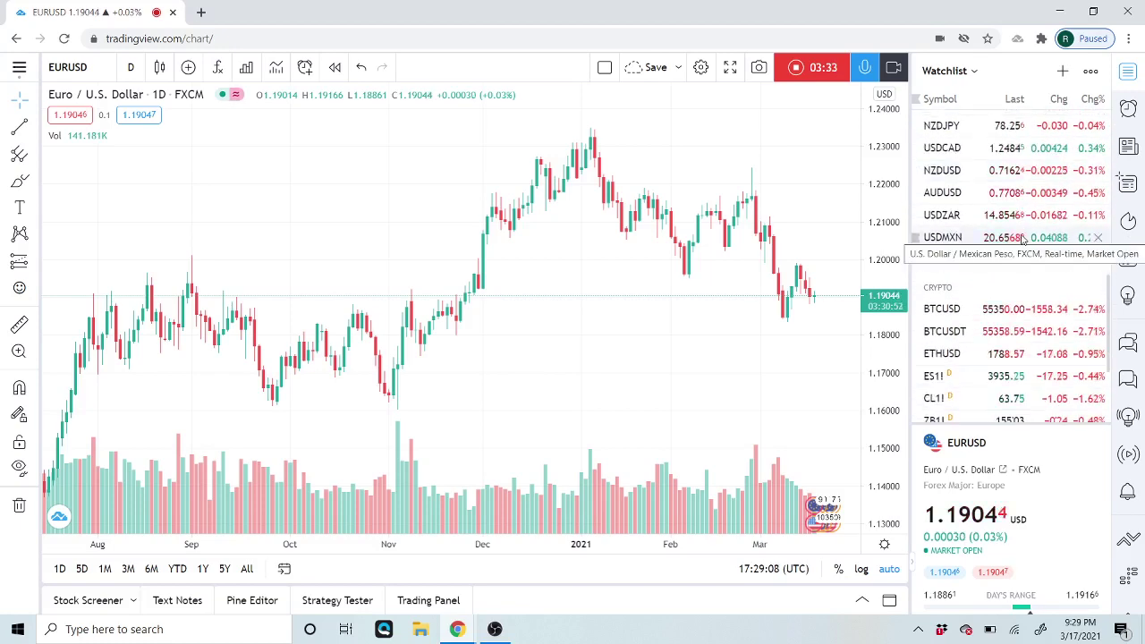
pyautogui.scroll(-1, 1023, 240)
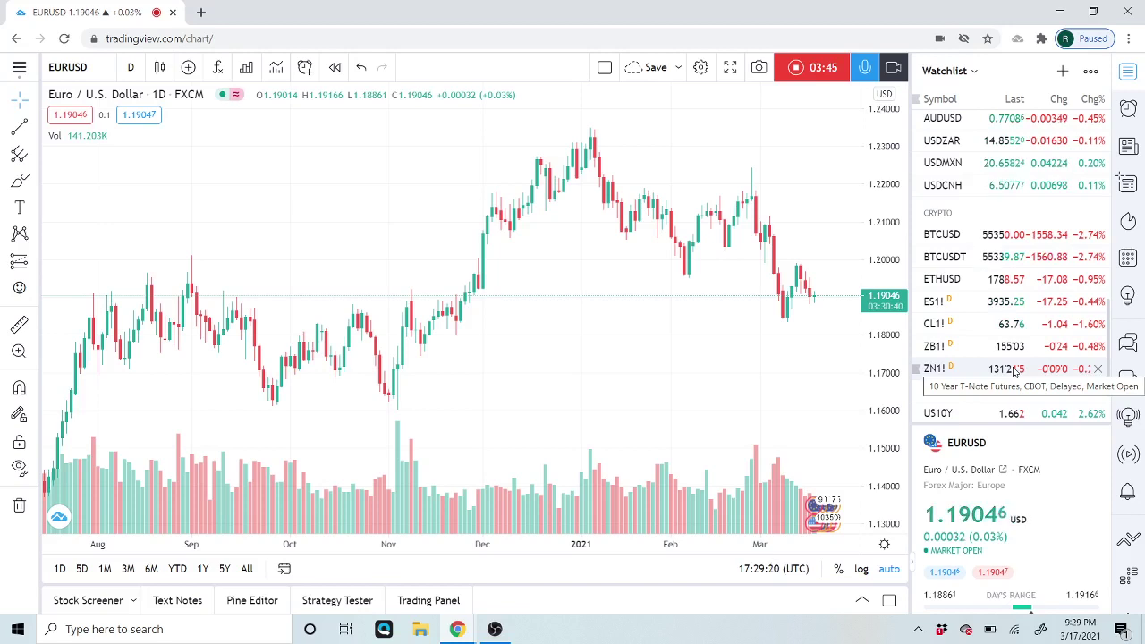
pyautogui.click(995, 301)
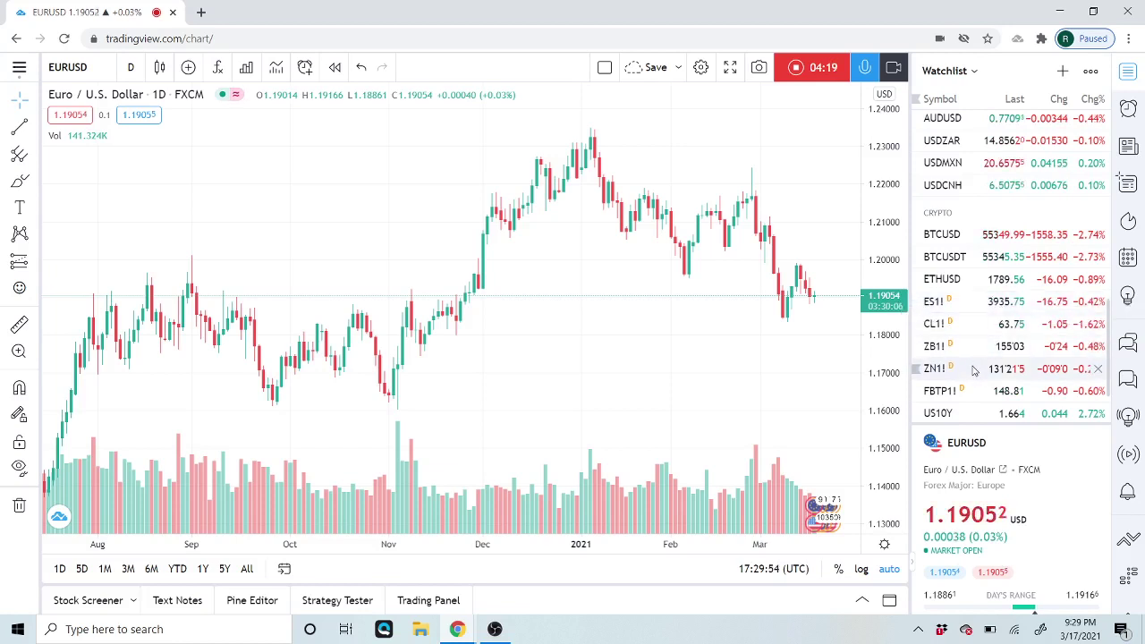
pyautogui.scroll(-1, 962, 376)
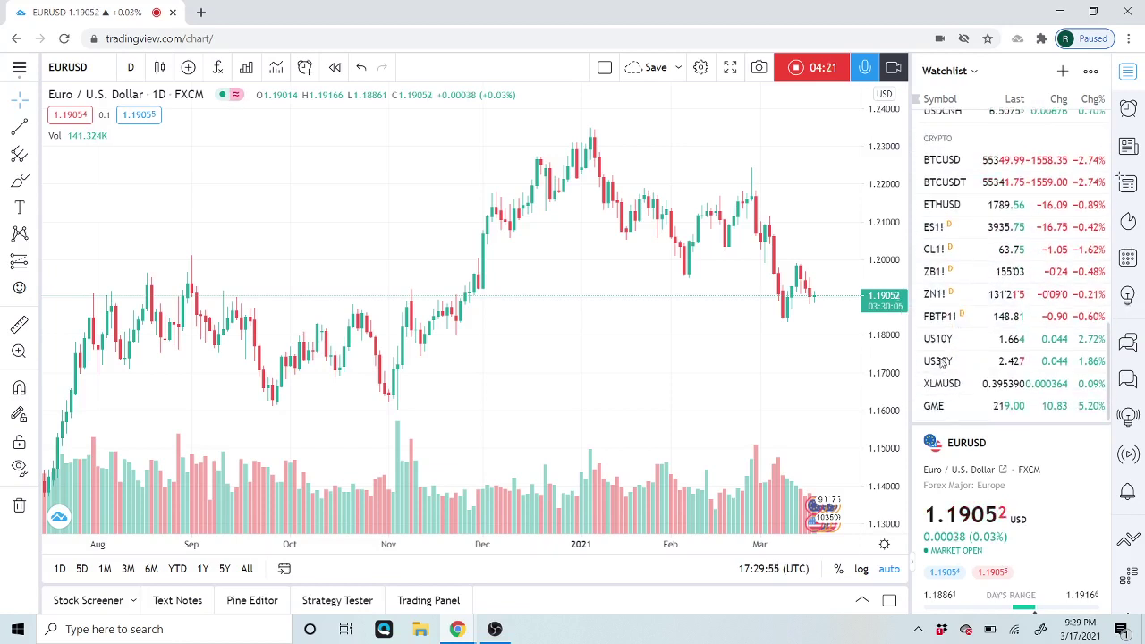
# - Put the chart back on the US10Y 10-year bond yield
pyautogui.click(939, 339)
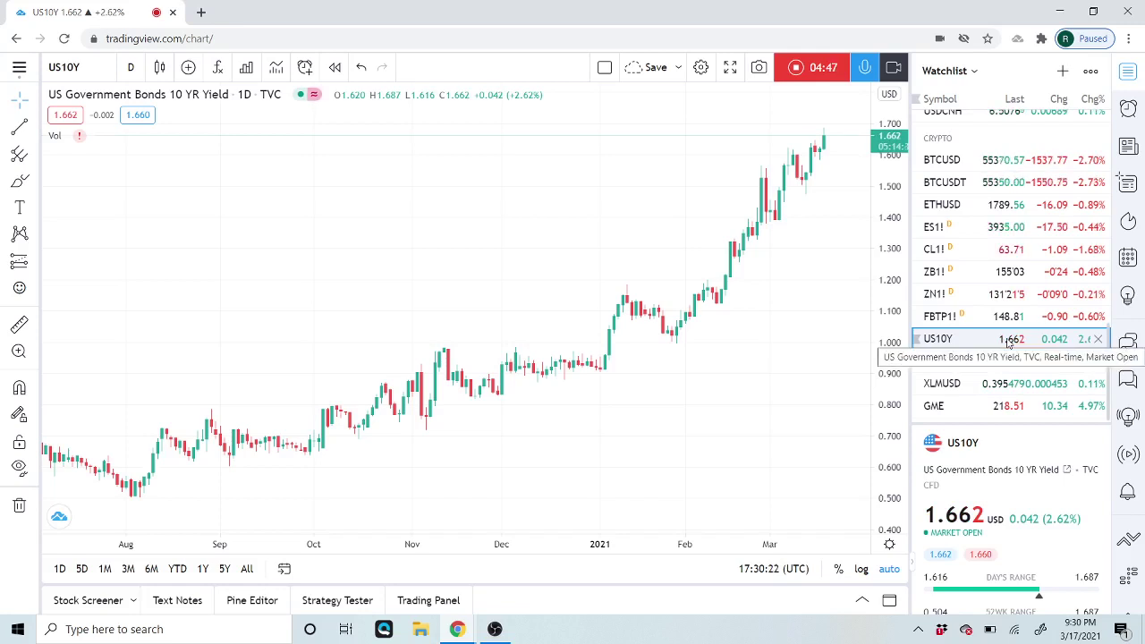
pyautogui.scroll(2, 1009, 343)
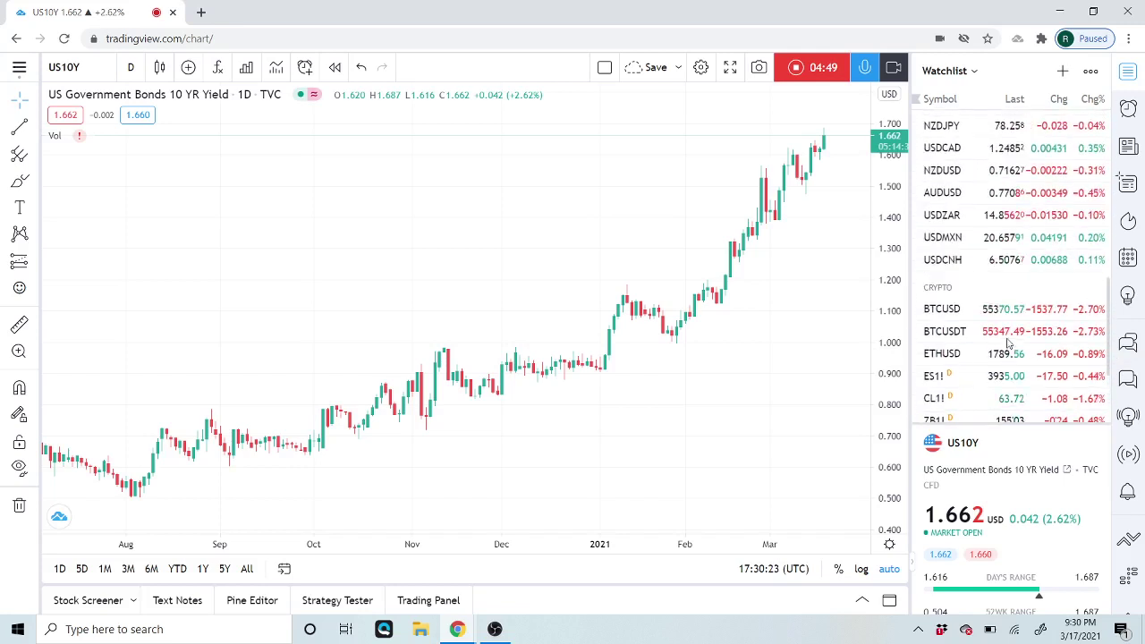
# - Chart BTCUSD from the watchlist's CRYPTO section
pyautogui.click(996, 314)
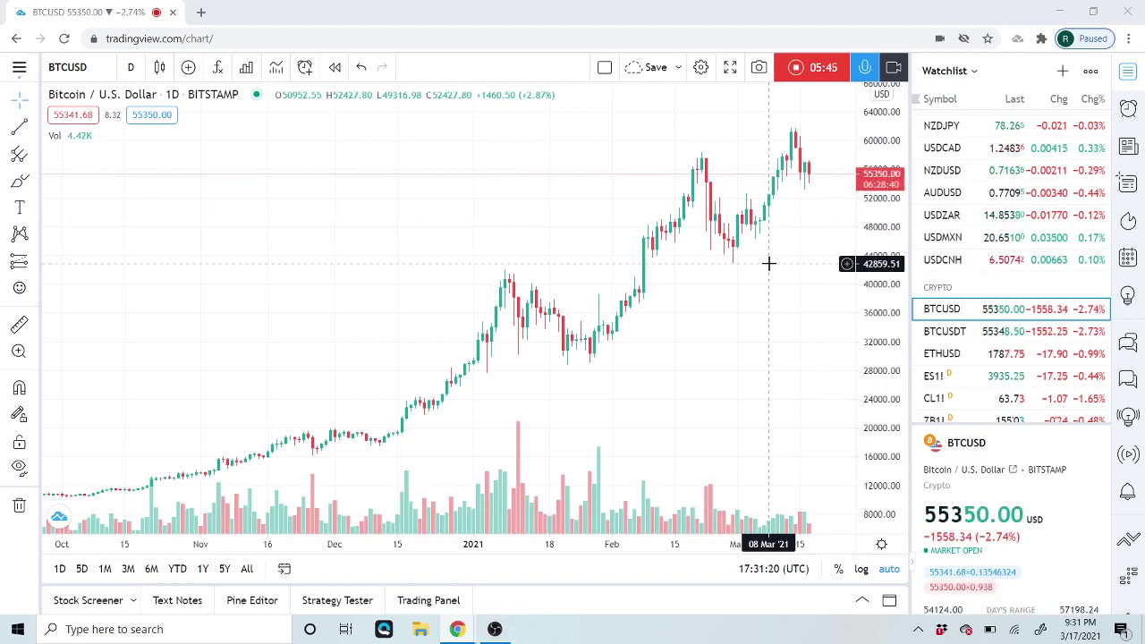
# - Chart Light Crude Oil Futures (CL1!) from the watchlist
pyautogui.click(952, 398)
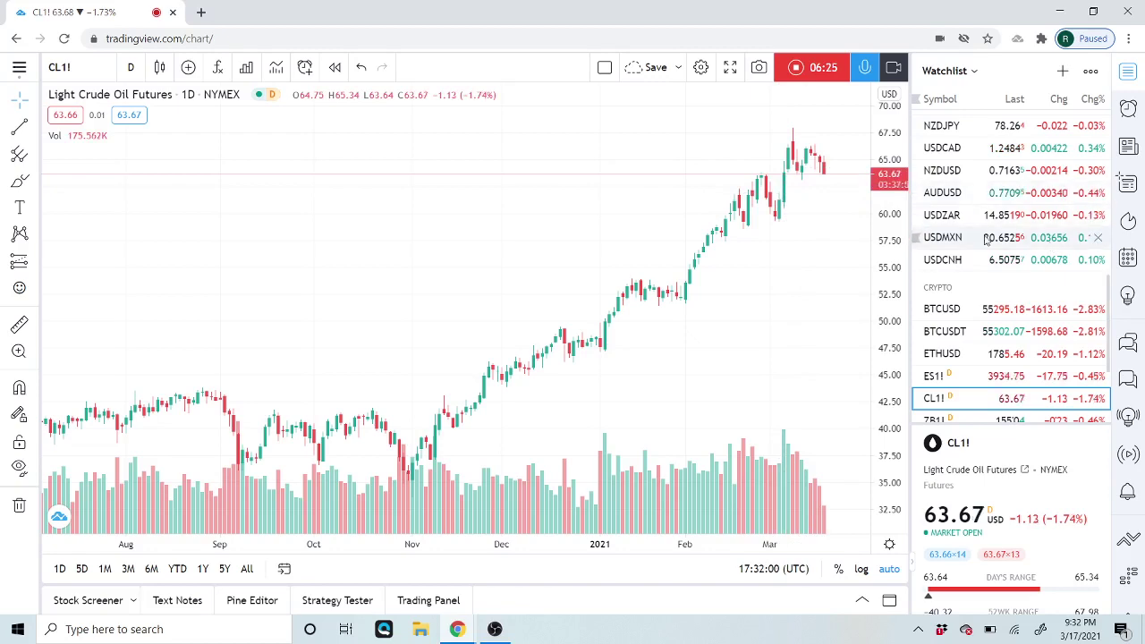
pyautogui.scroll(-1, 986, 237)
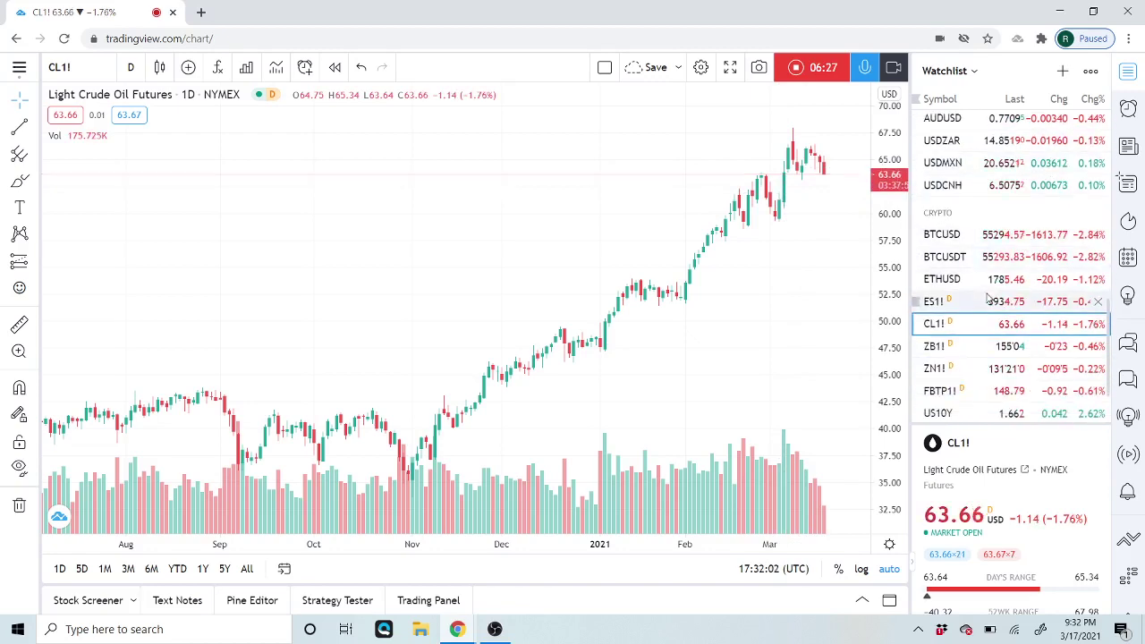
pyautogui.scroll(1, 988, 297)
pyautogui.scroll(3, 987, 298)
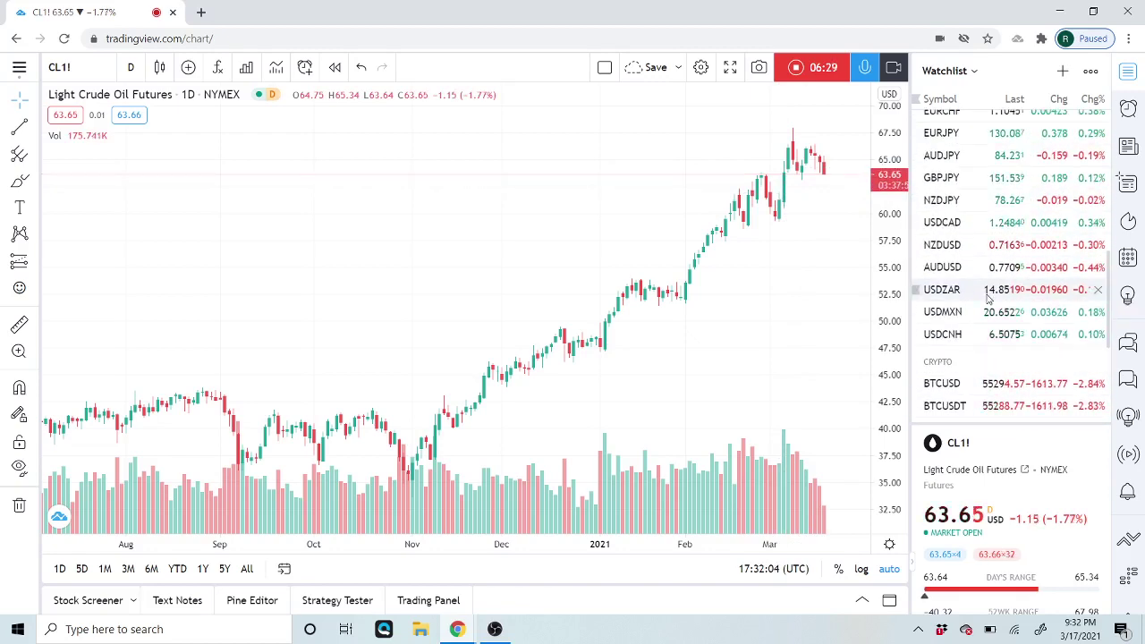
pyautogui.scroll(2, 988, 298)
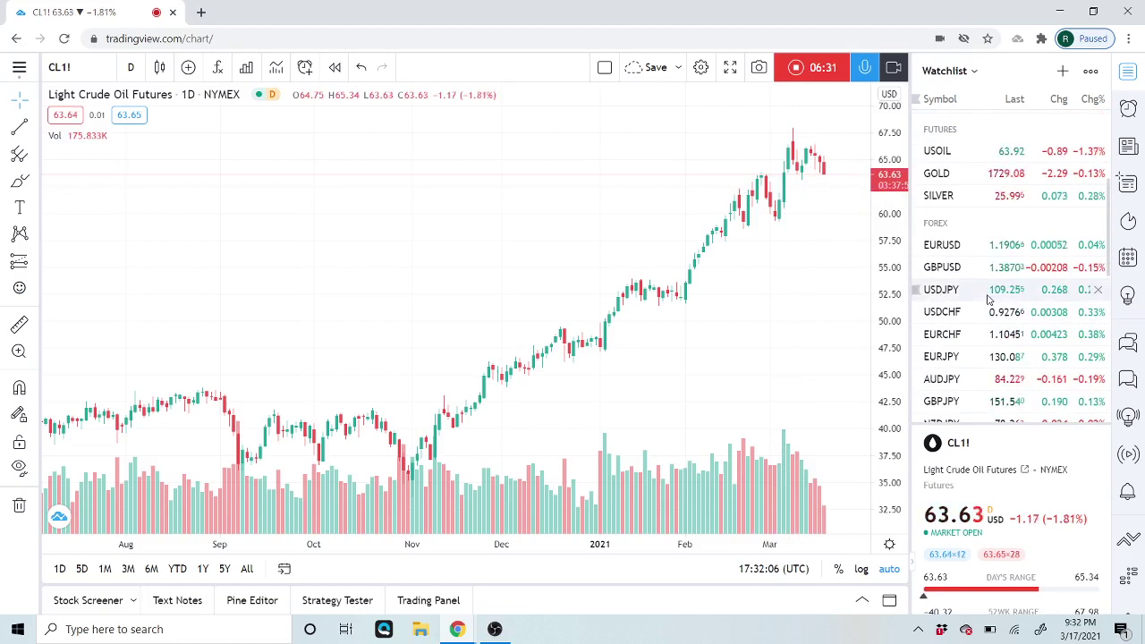
pyautogui.scroll(2, 988, 298)
pyautogui.scroll(-2, 987, 299)
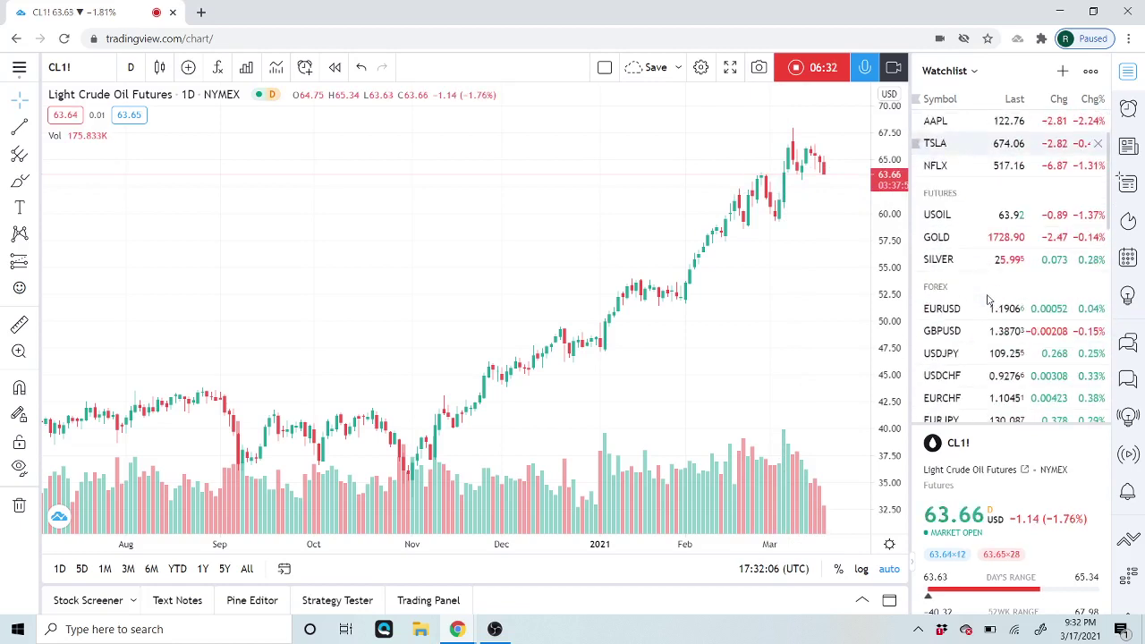
# - Chart the GOLD CFD from the watchlist's FUTURES section
pyautogui.click(941, 236)
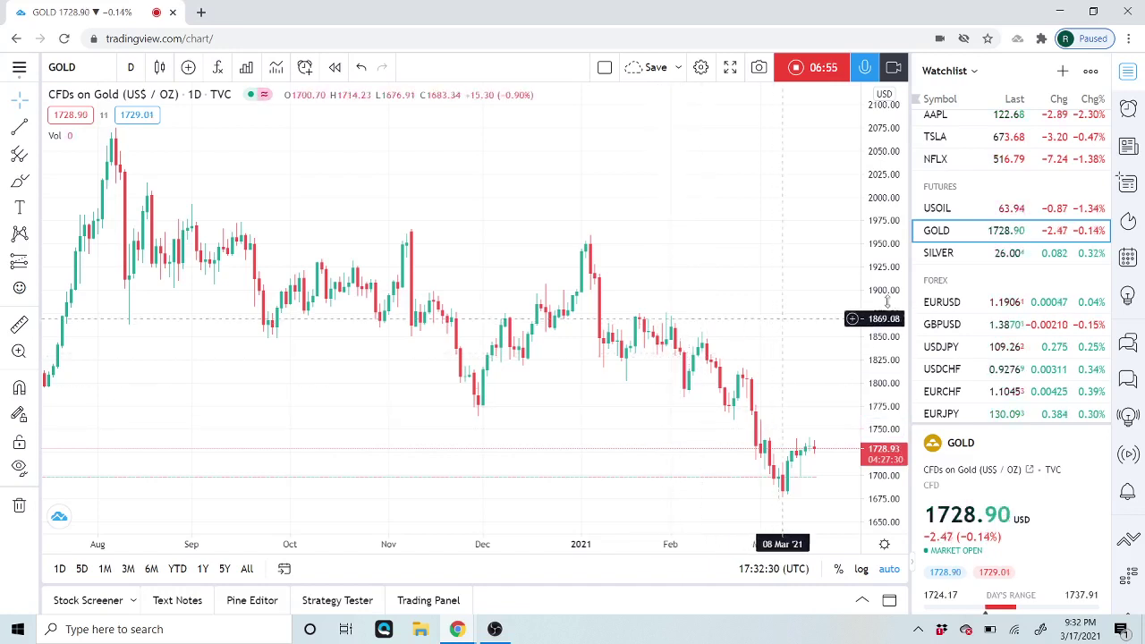
pyautogui.scroll(-5, 1004, 312)
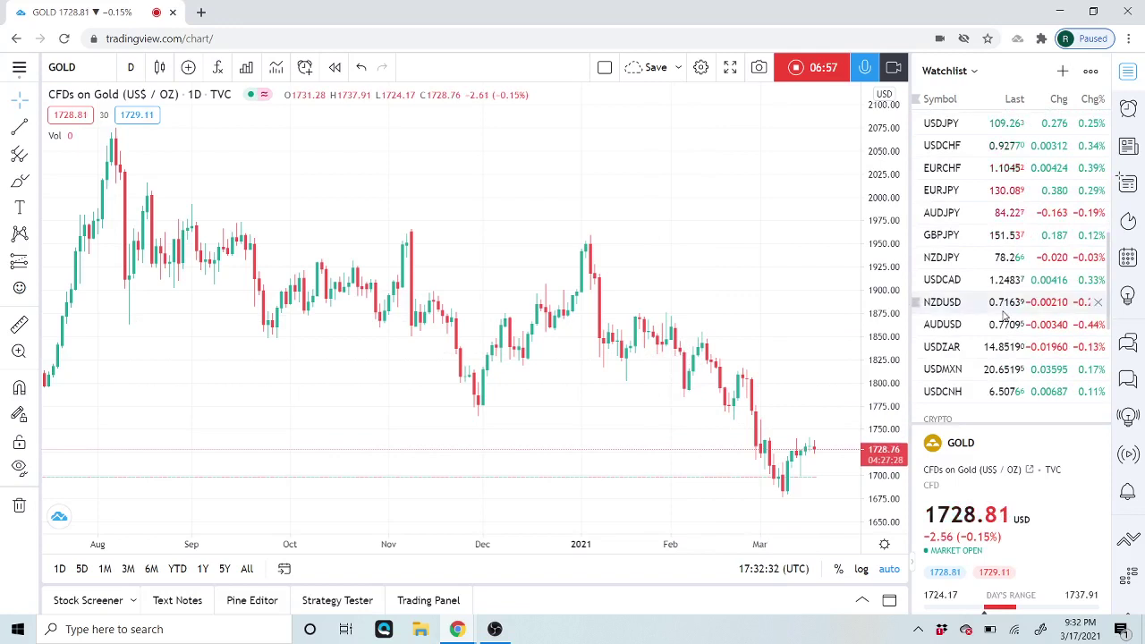
pyautogui.scroll(-5, 1004, 315)
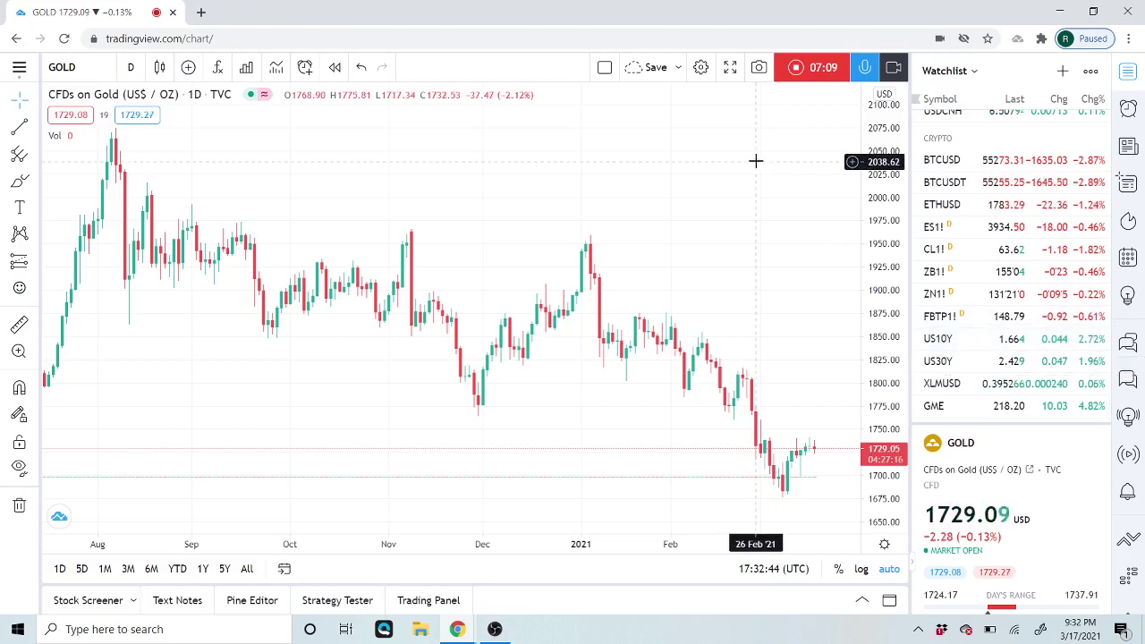
# - Stop the video idea recording with the red timer button in the toolbar
pyautogui.click(797, 67)
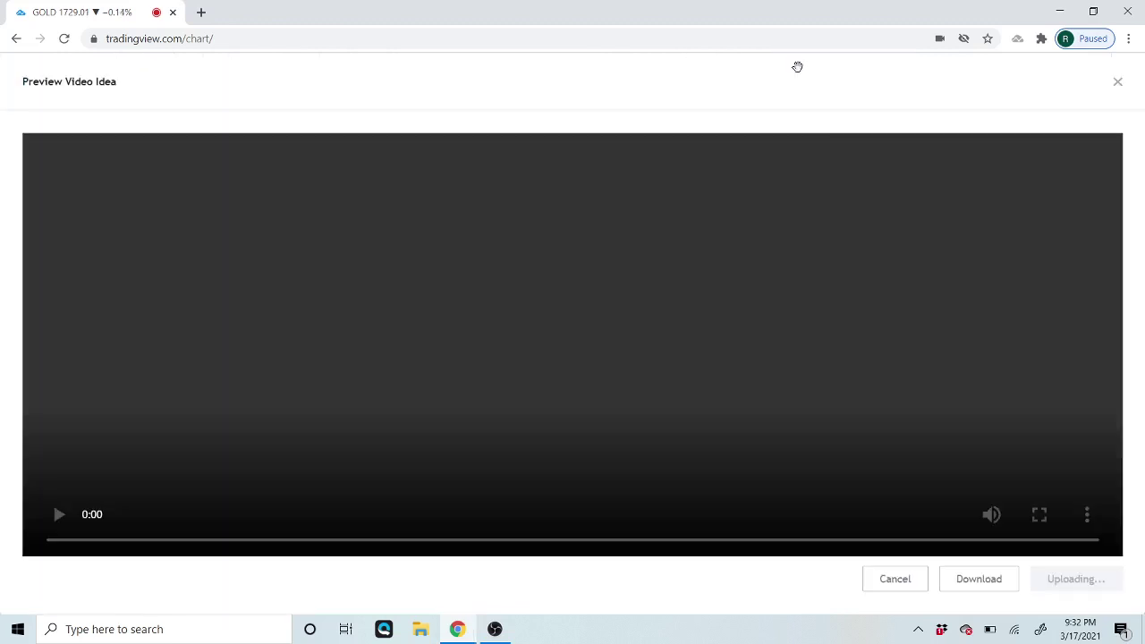